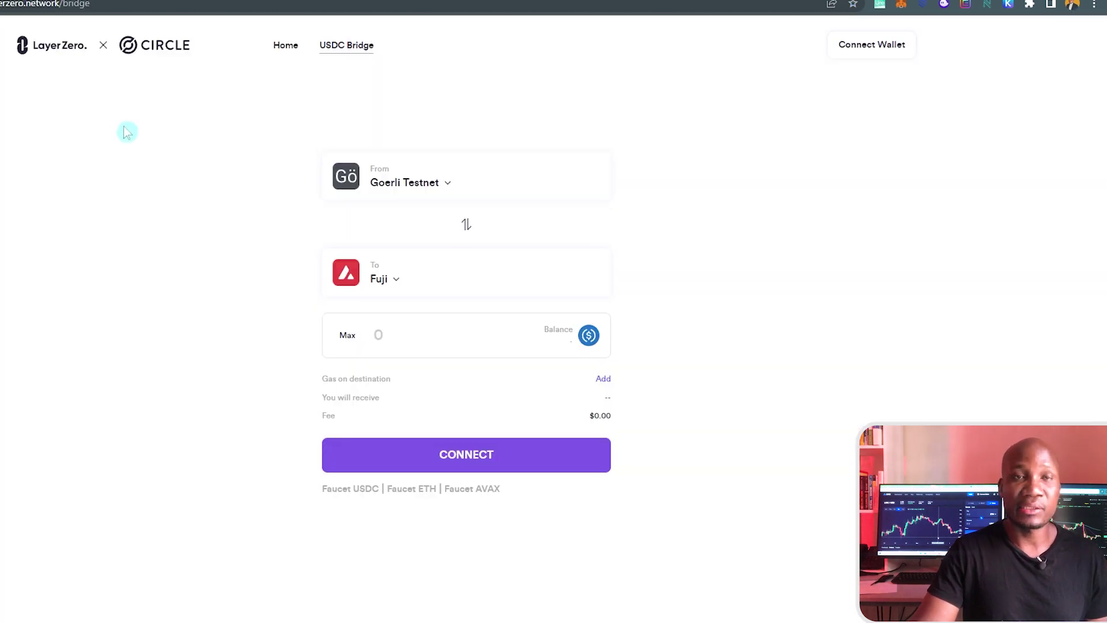
Connect a MetaMask wallet to the LayerZero x Circle USDC Bridge
left_click(49, 7)
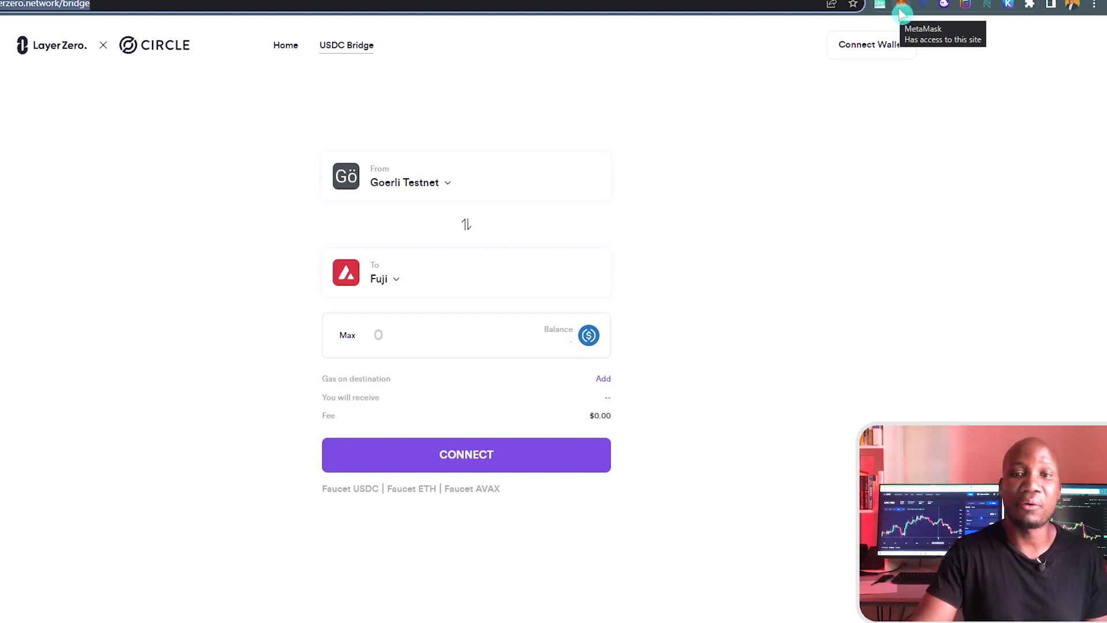
left_click(859, 47)
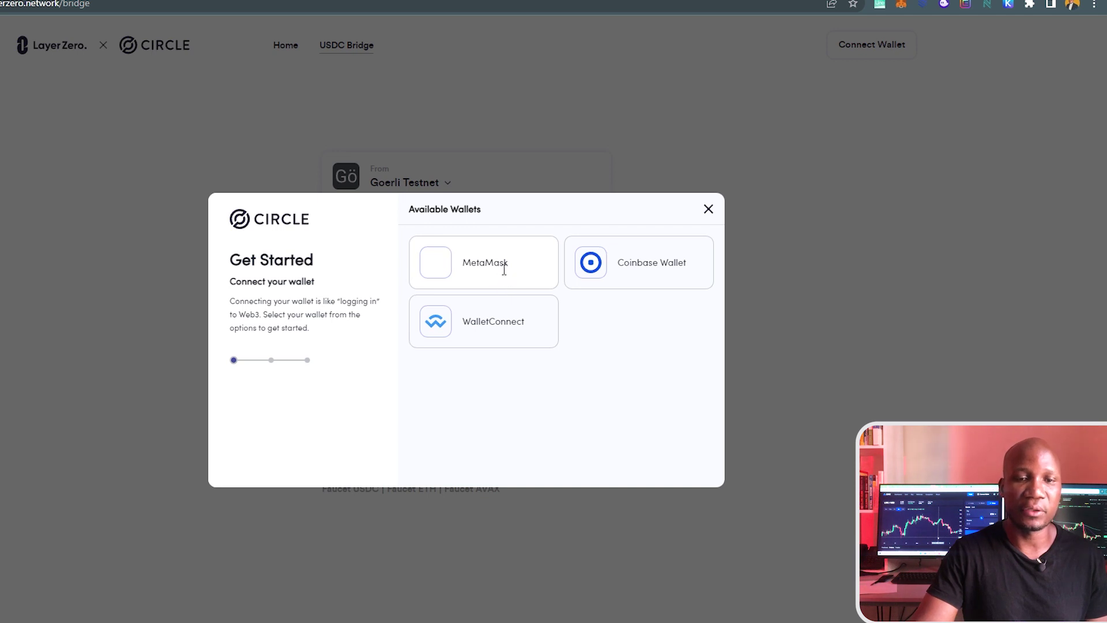
left_click(504, 270)
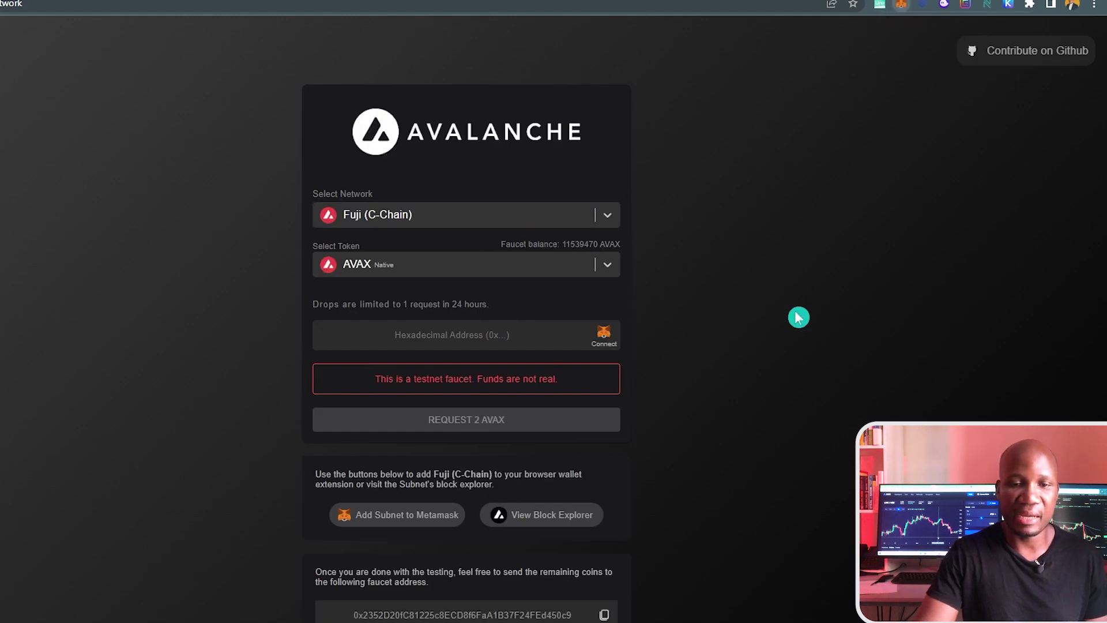
Request 2 test AVAX to the connected wallet and add the Fuji C-Chain network to MetaMask
left_click(604, 337)
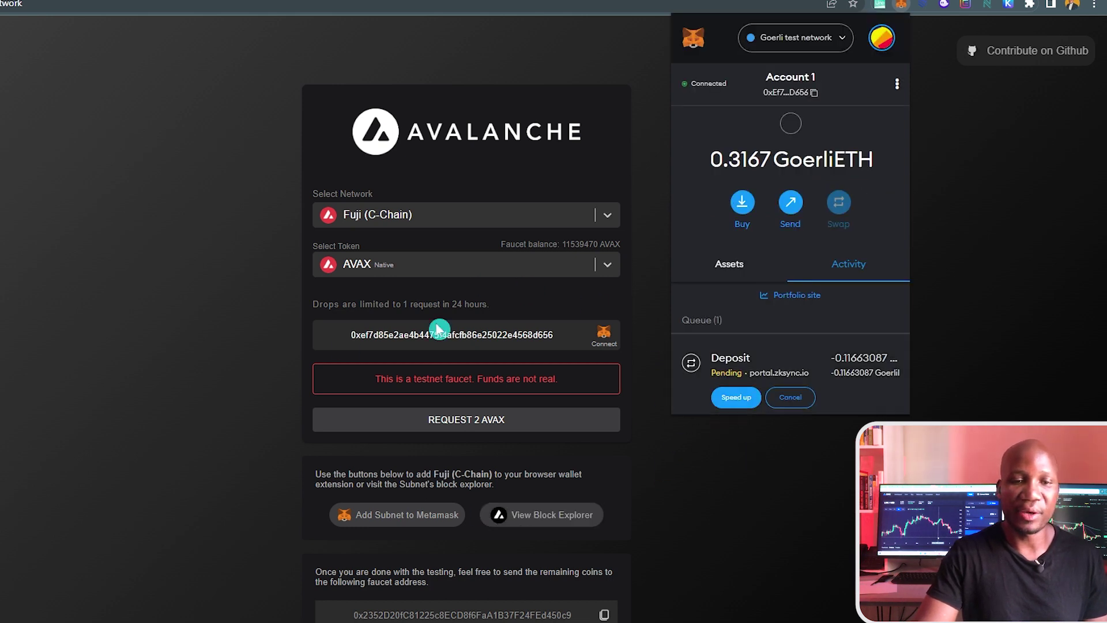
left_click(704, 516)
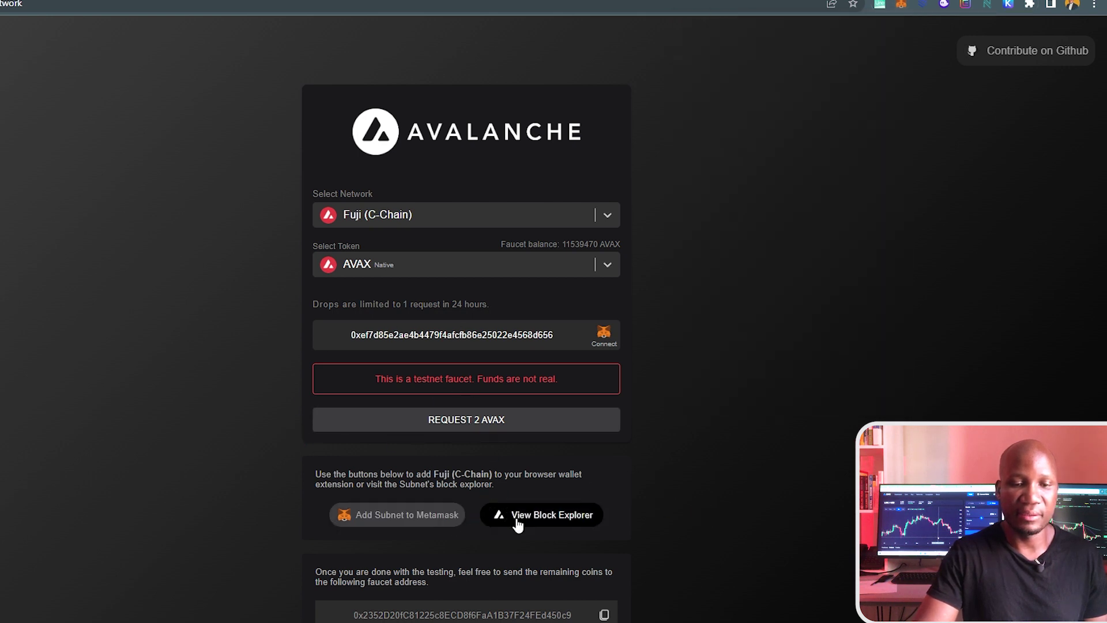
left_click(507, 425)
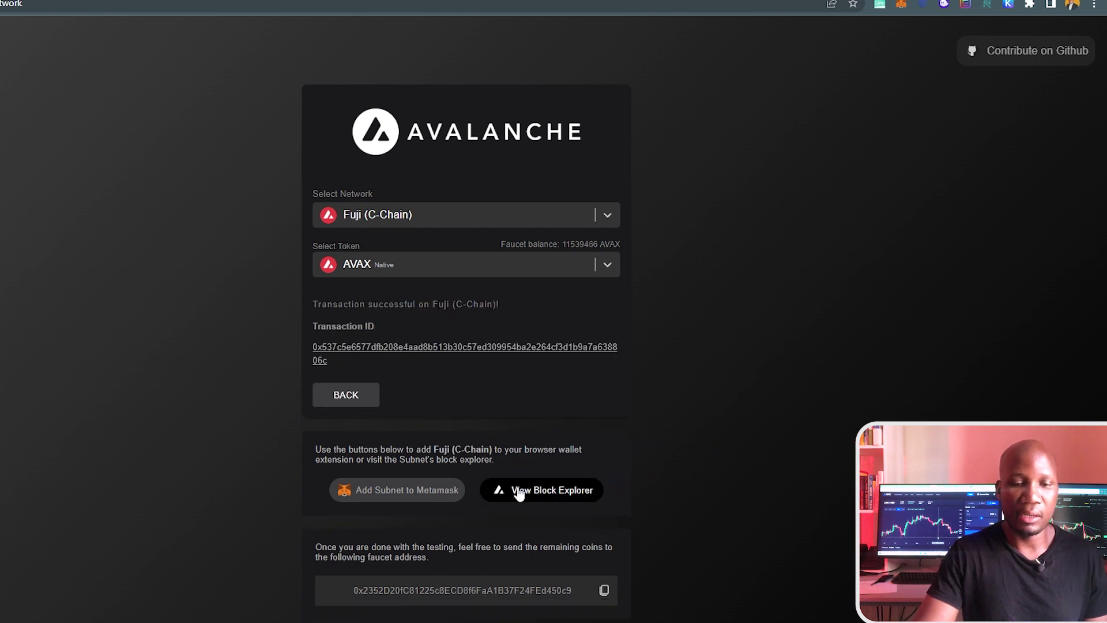
left_click(443, 490)
left_click(1038, 344)
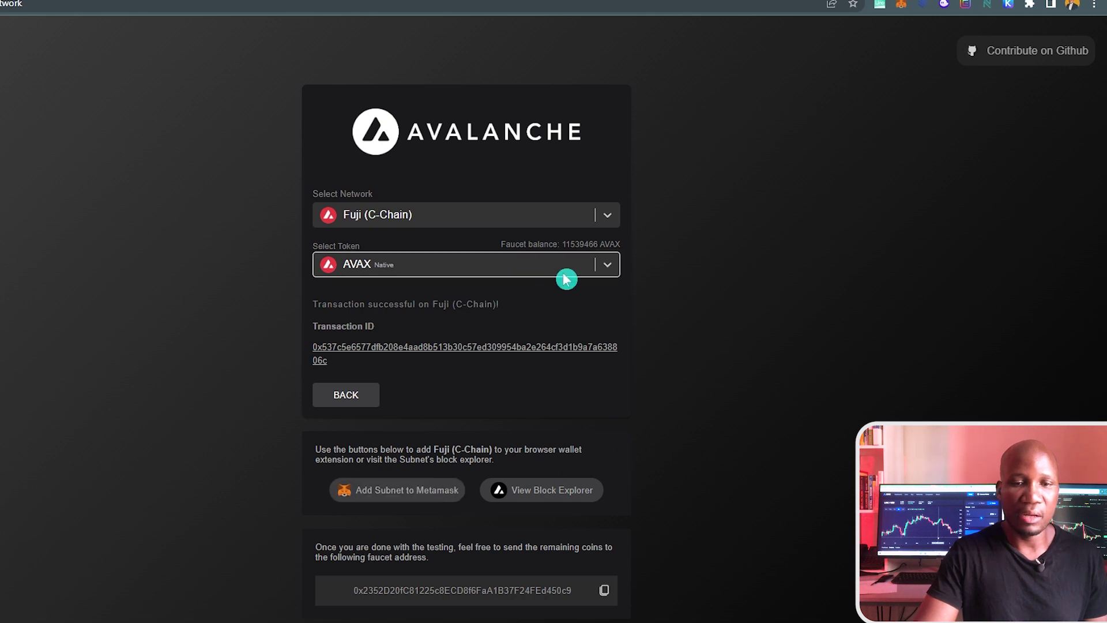
Request test USDC (Circle) from the faucet and add the USDC token to MetaMask
left_click(614, 275)
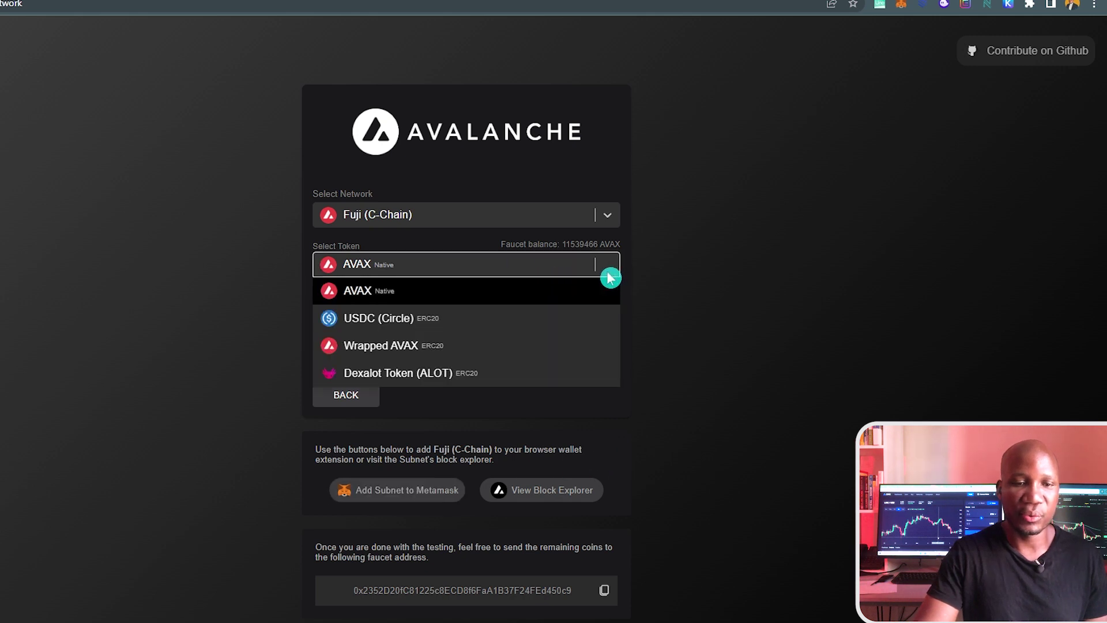
left_click(418, 315)
left_click(455, 420)
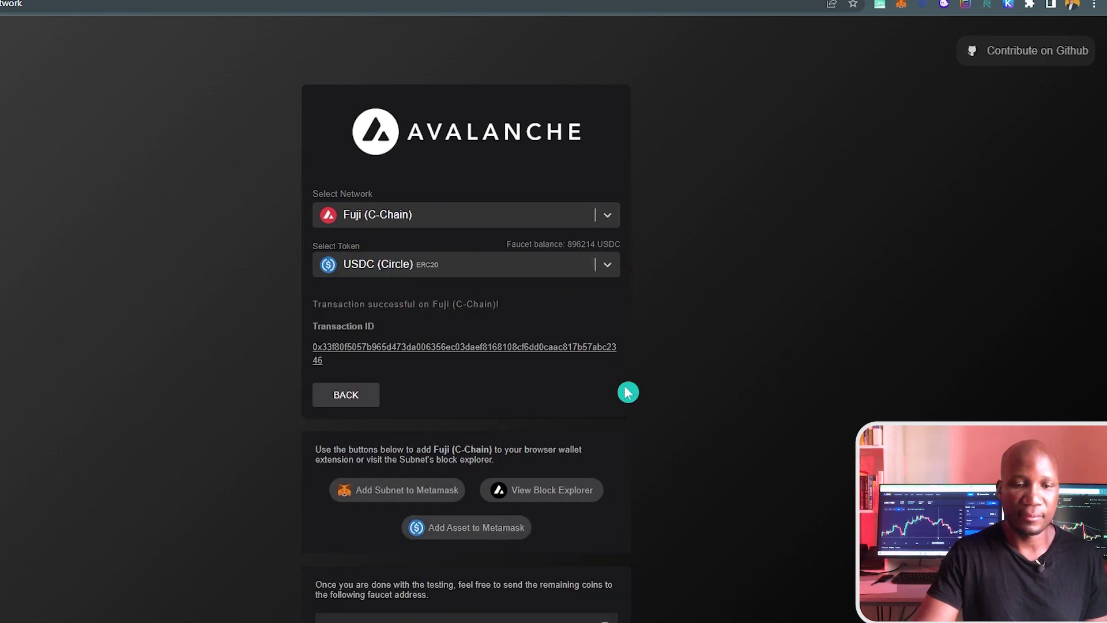
left_click(434, 530)
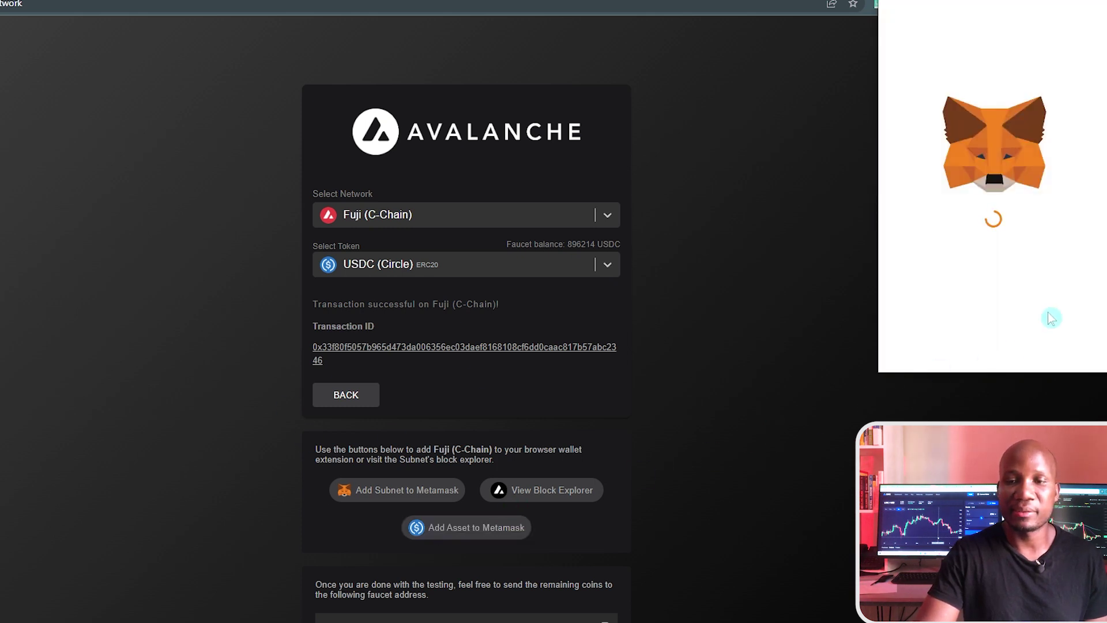
left_click(1061, 348)
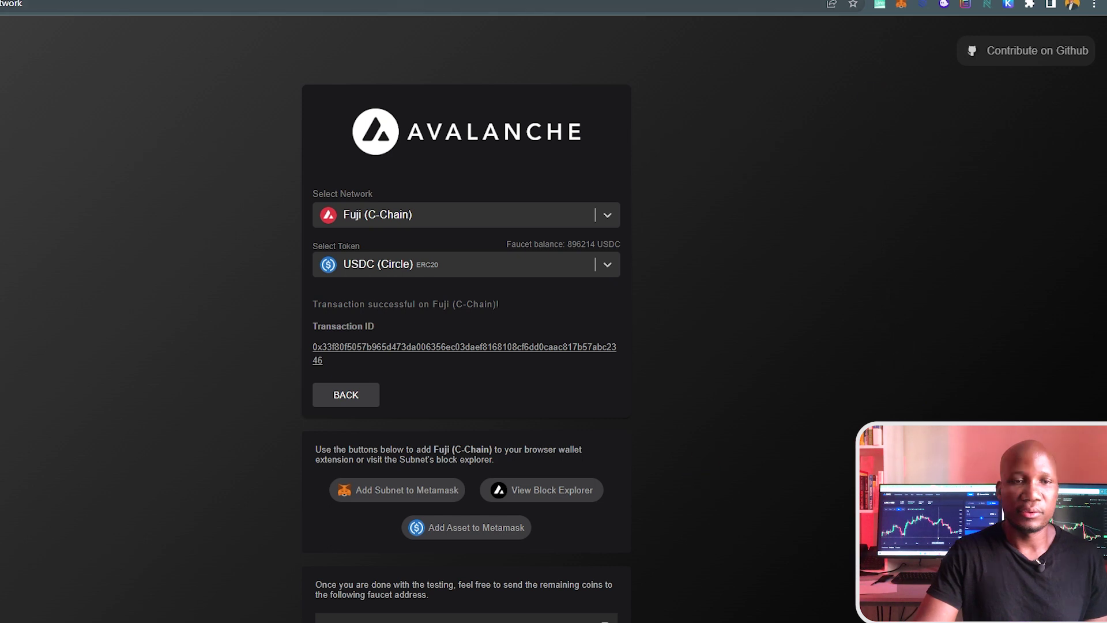
left_click(470, 119)
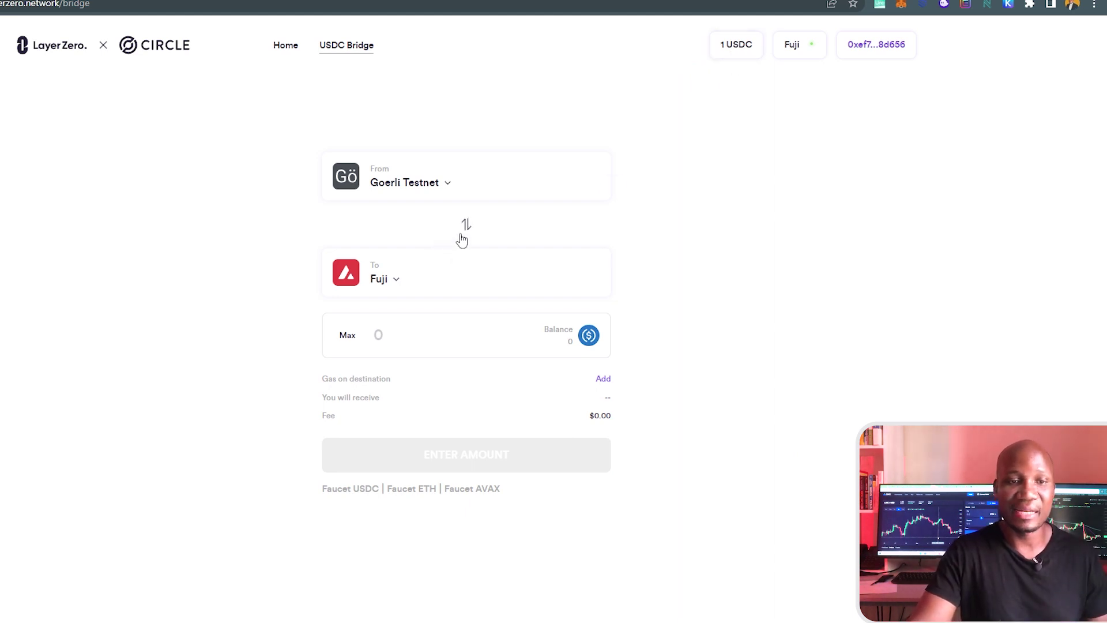
Route the transfer from Fuji to Goerli Testnet, enter 0.21 USDC, and start it
left_click(402, 283)
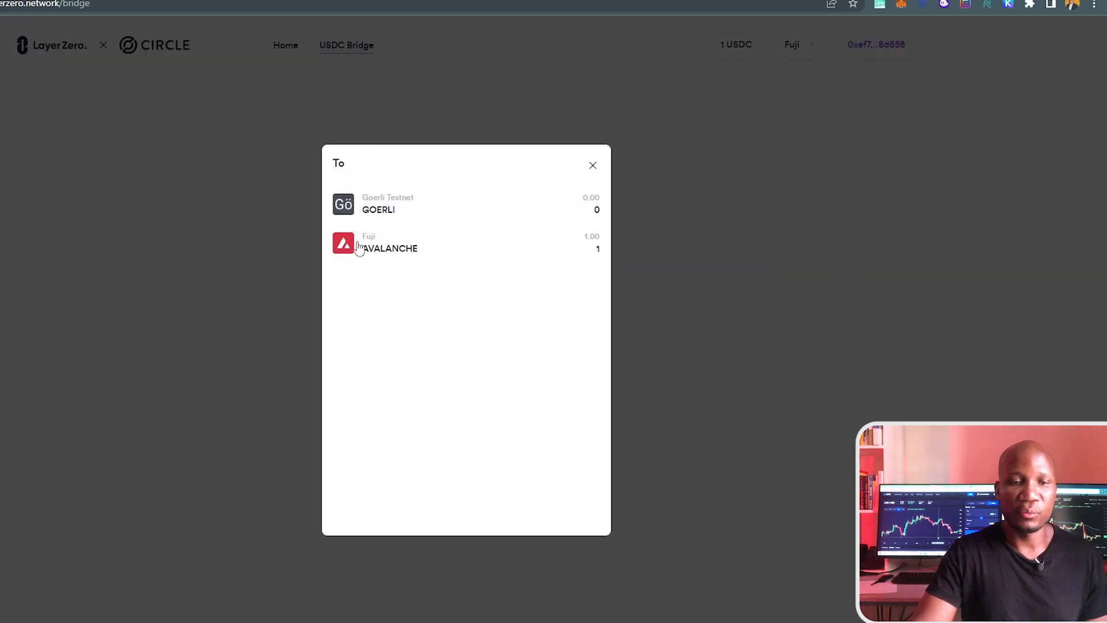
left_click(686, 309)
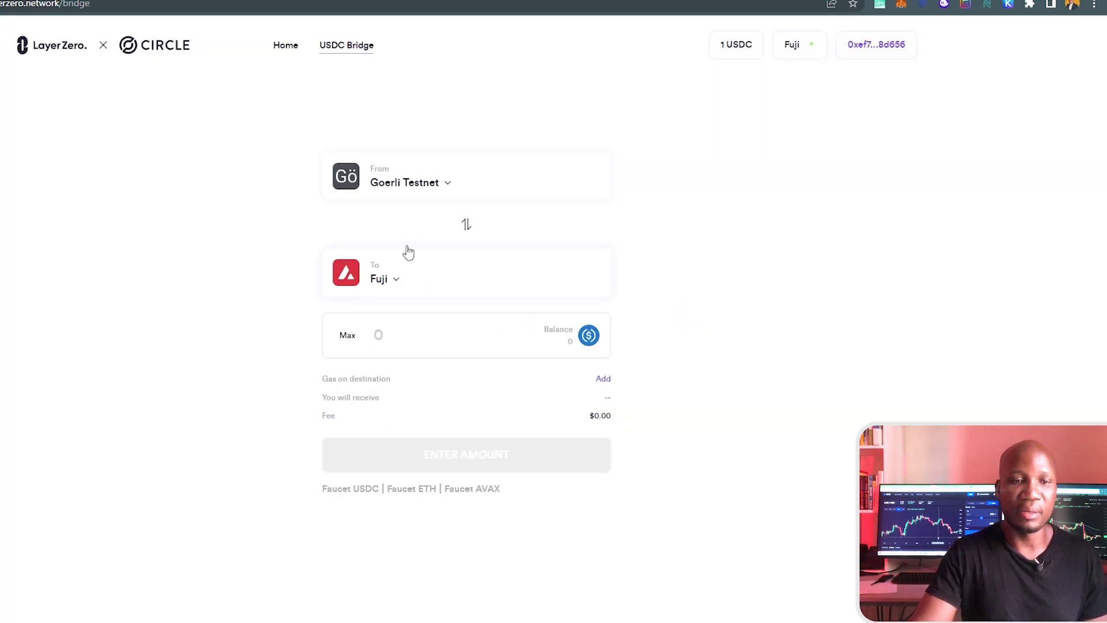
left_click(466, 225)
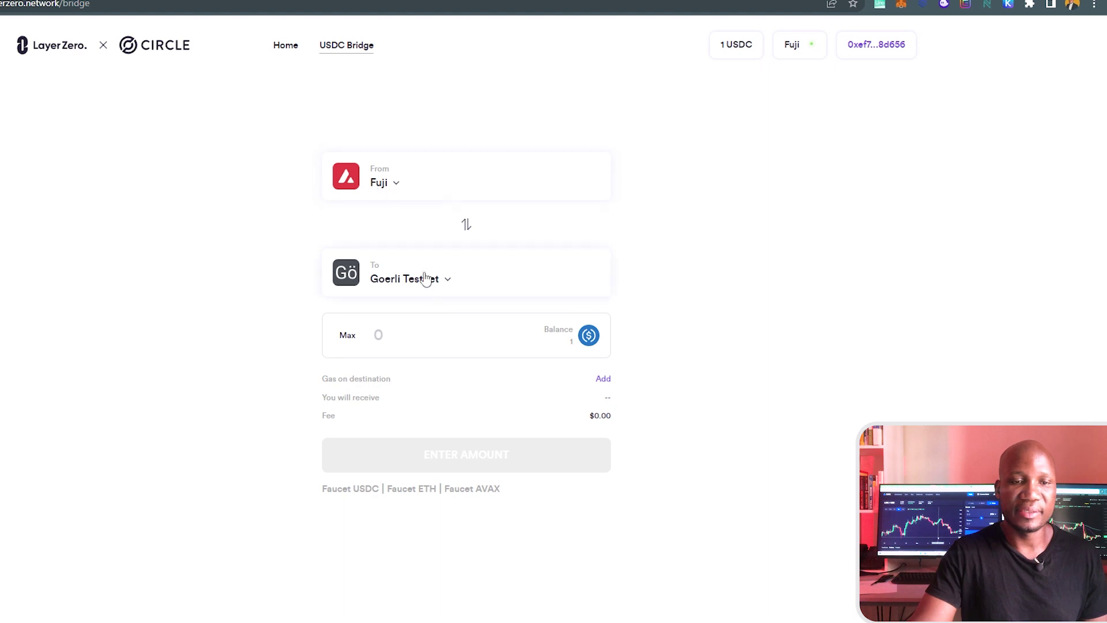
left_click(449, 280)
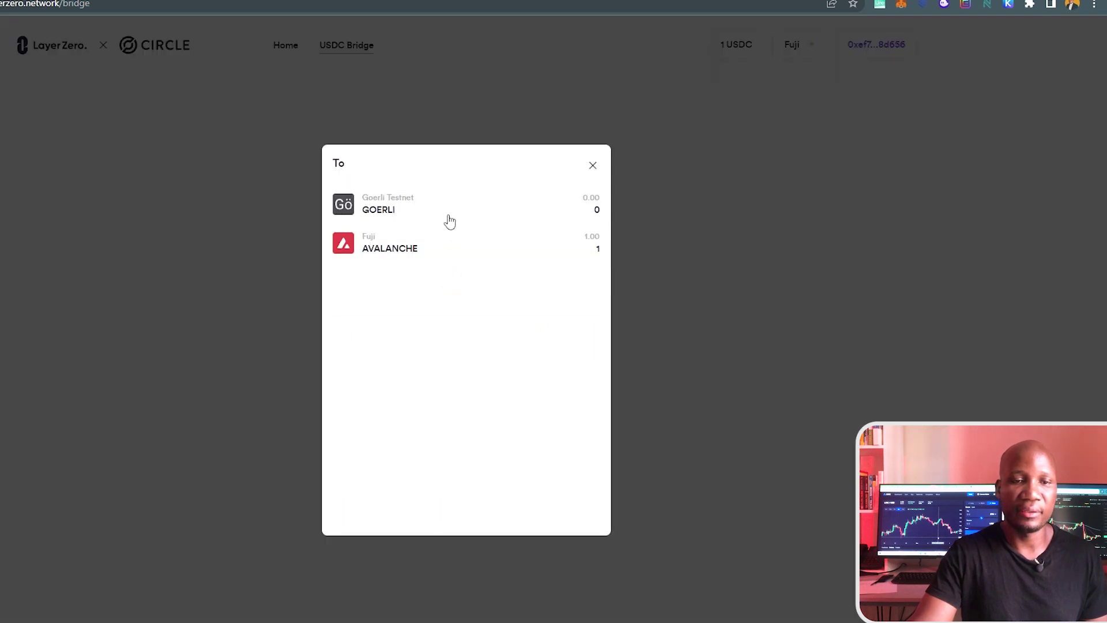
left_click(450, 222)
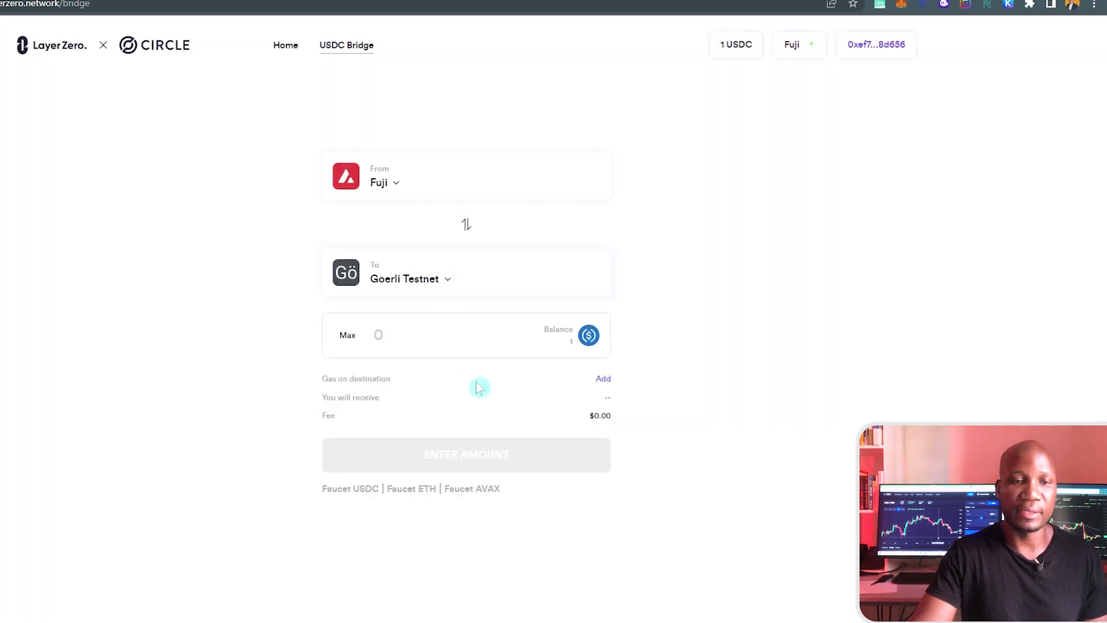
left_click(394, 341)
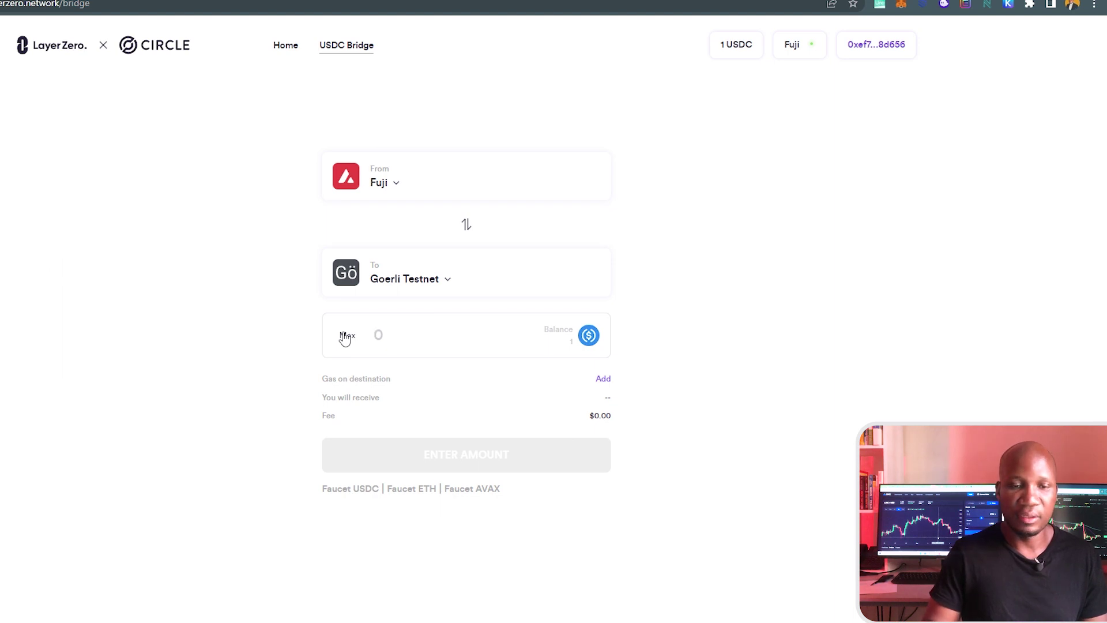
type(".")
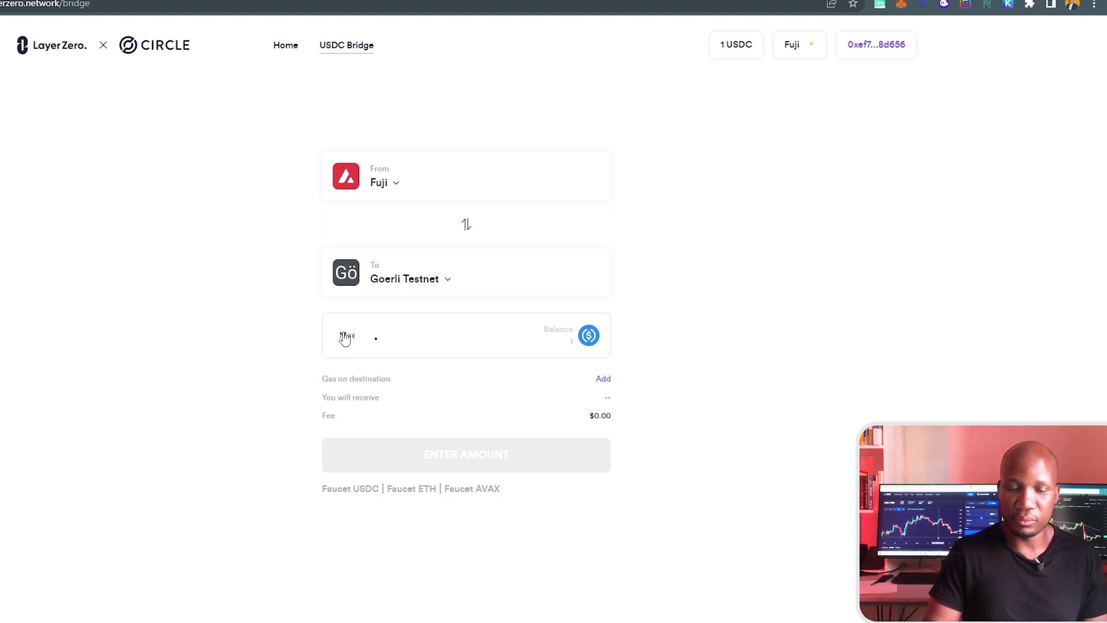
type("21")
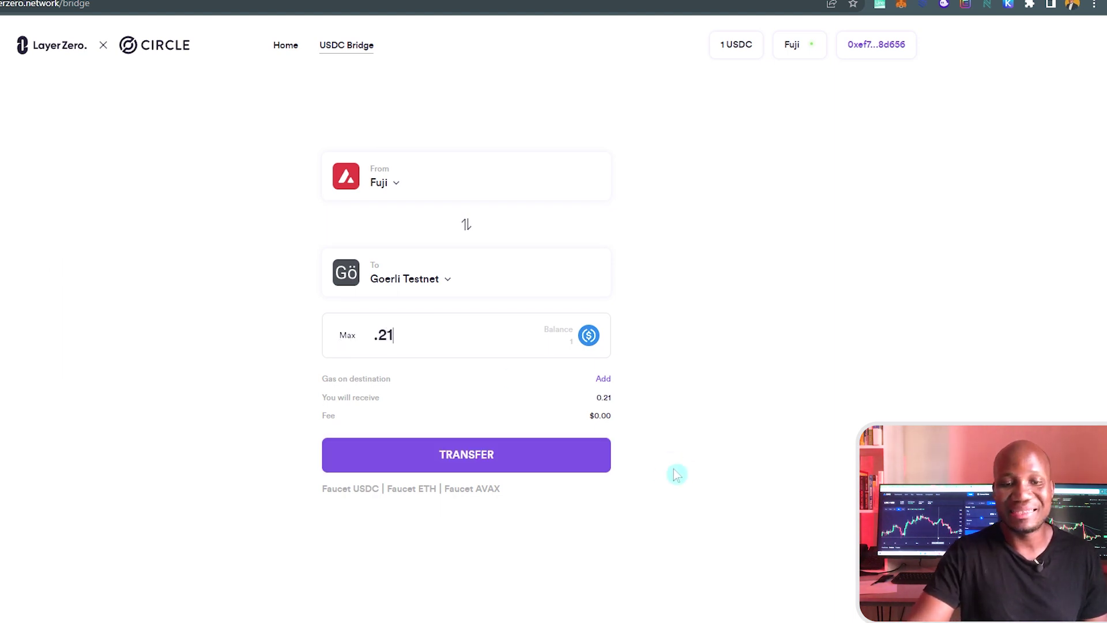
left_click(527, 459)
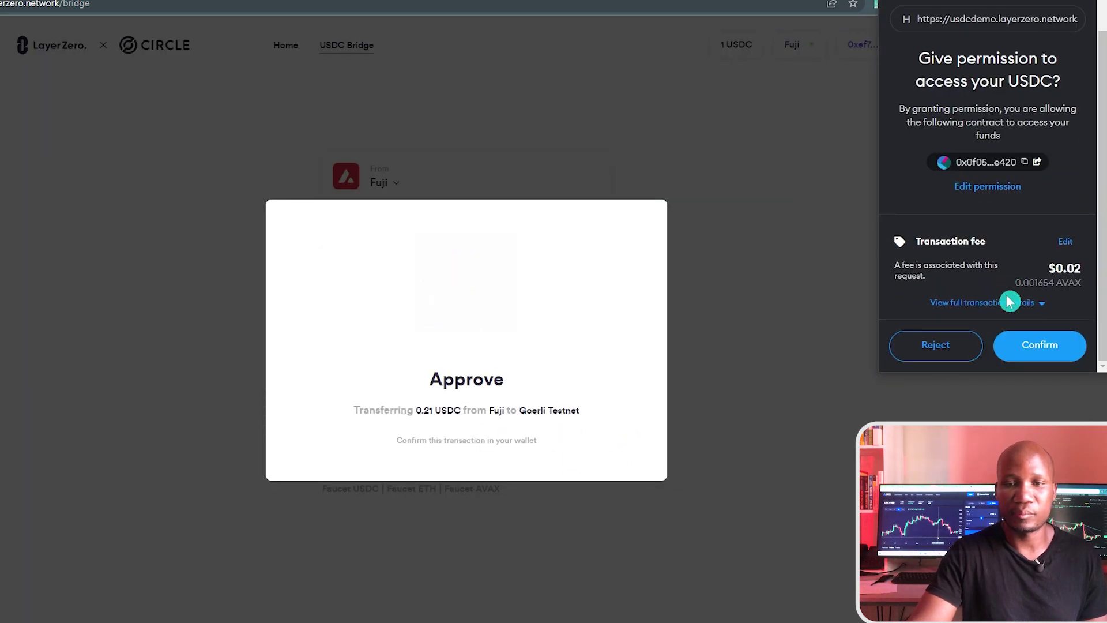
Approve USDC spending in MetaMask and confirm the deposit-for-burn transaction
left_click(1038, 344)
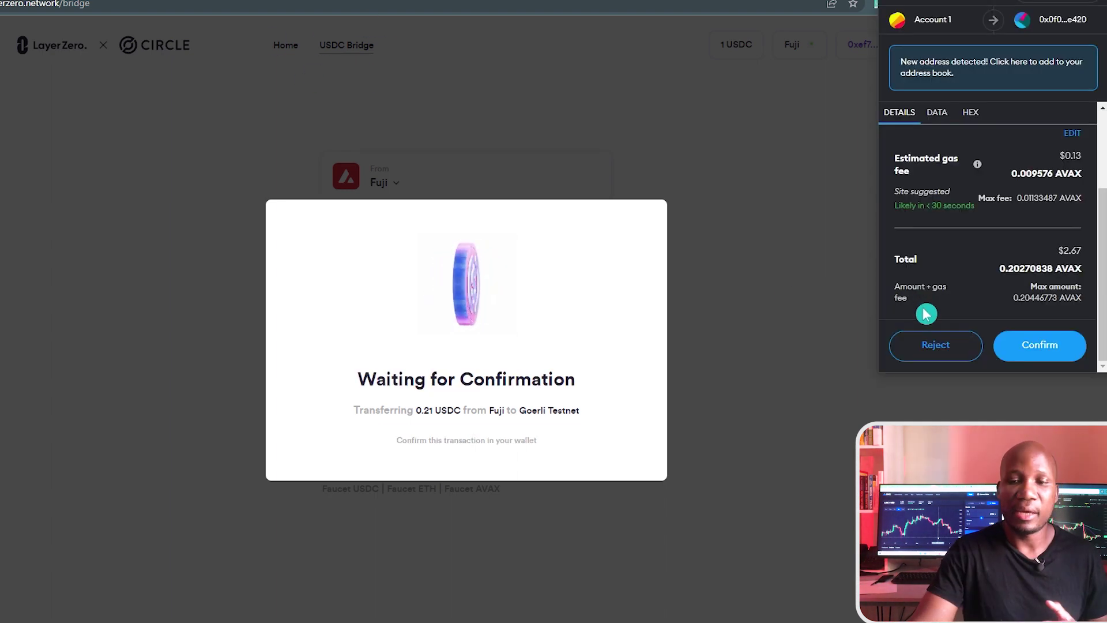
scroll(927, 314, "up", 2)
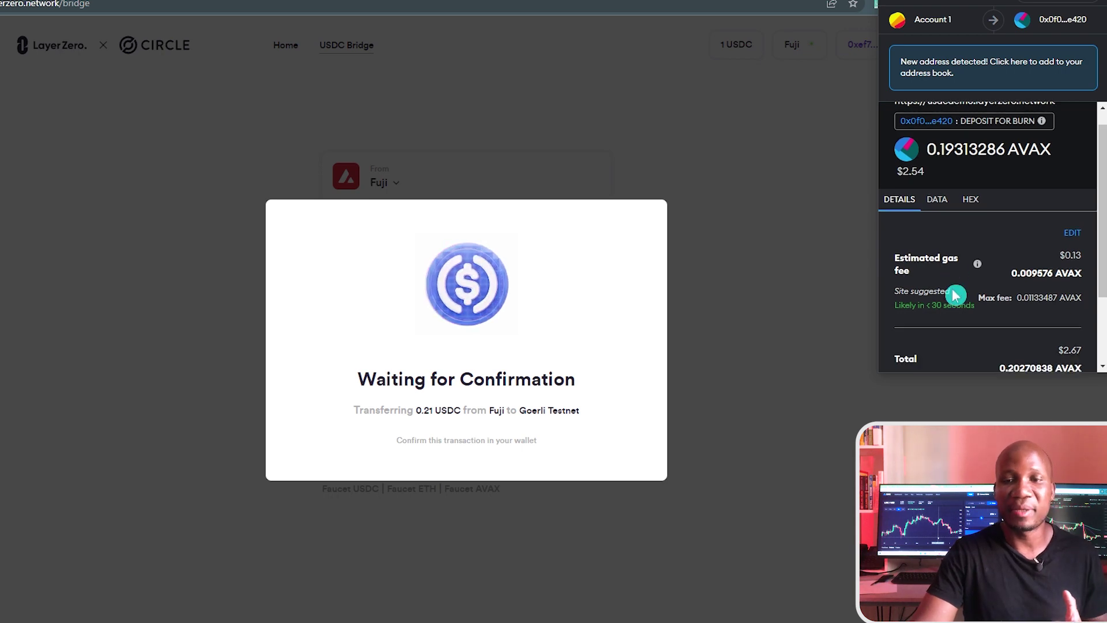
scroll(956, 295, "down", 2)
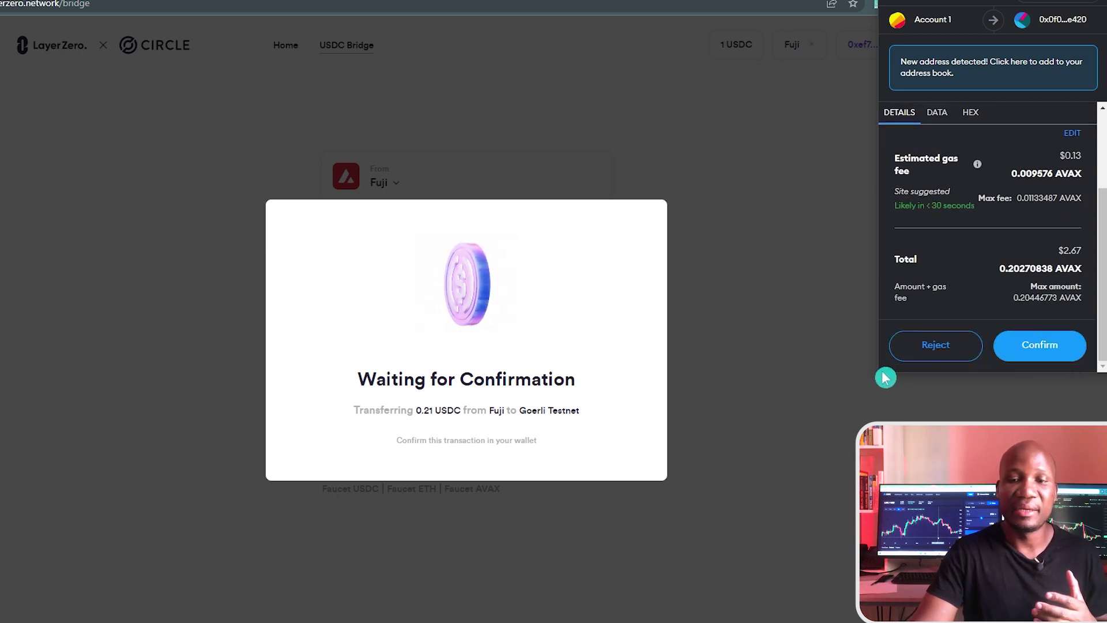
left_click_drag(878, 371, 820, 398)
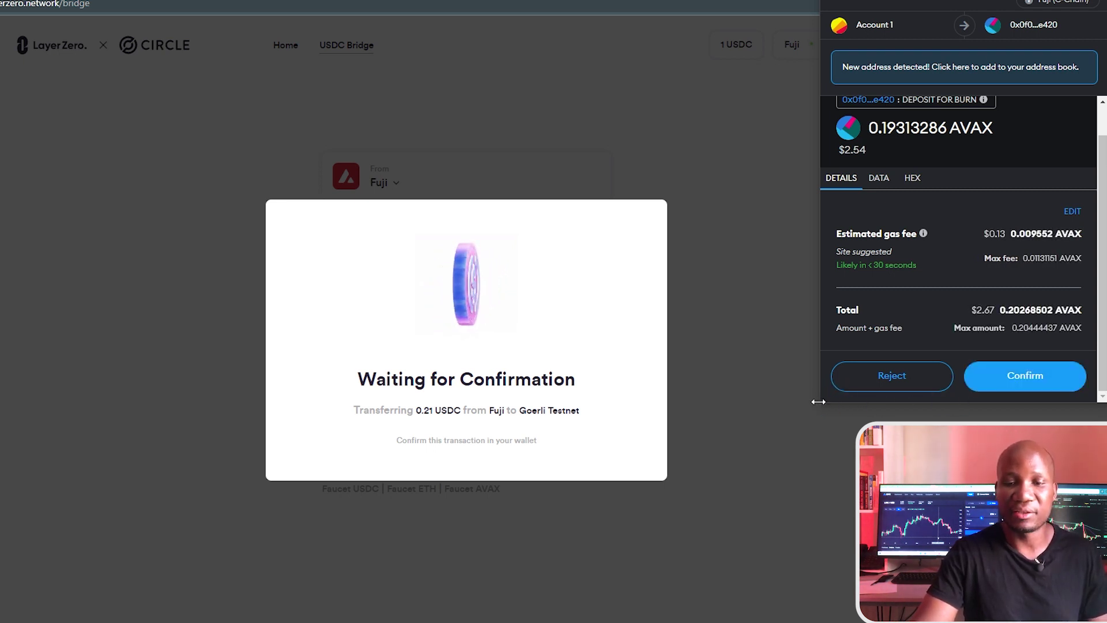
left_click(1024, 377)
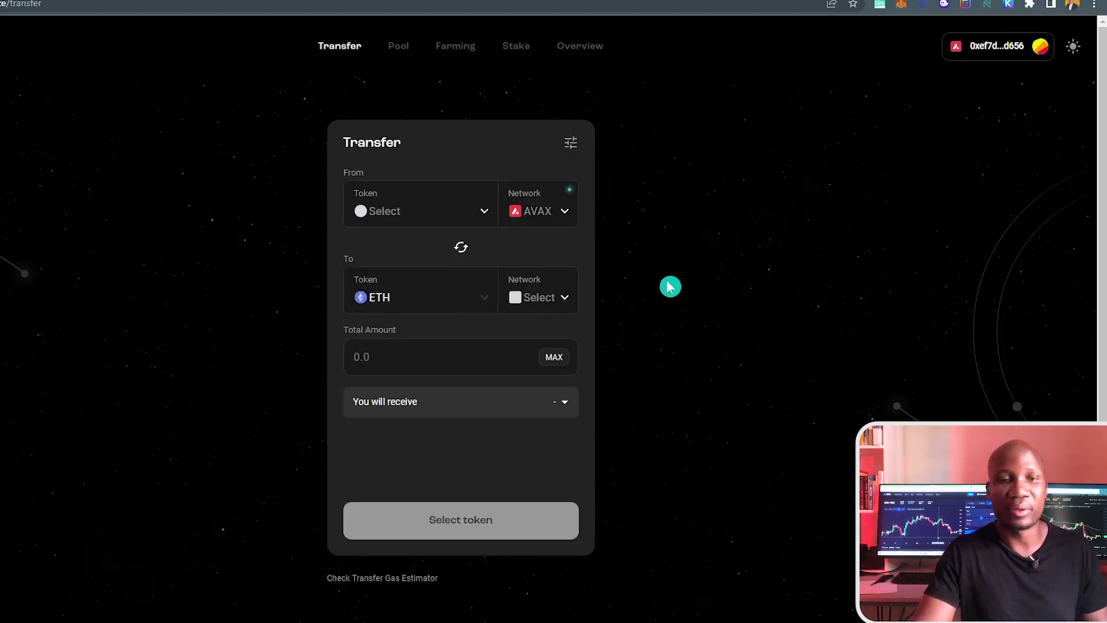
Open the Stargate staking page and scroll through the 7.72 veSTG overview
left_click(517, 49)
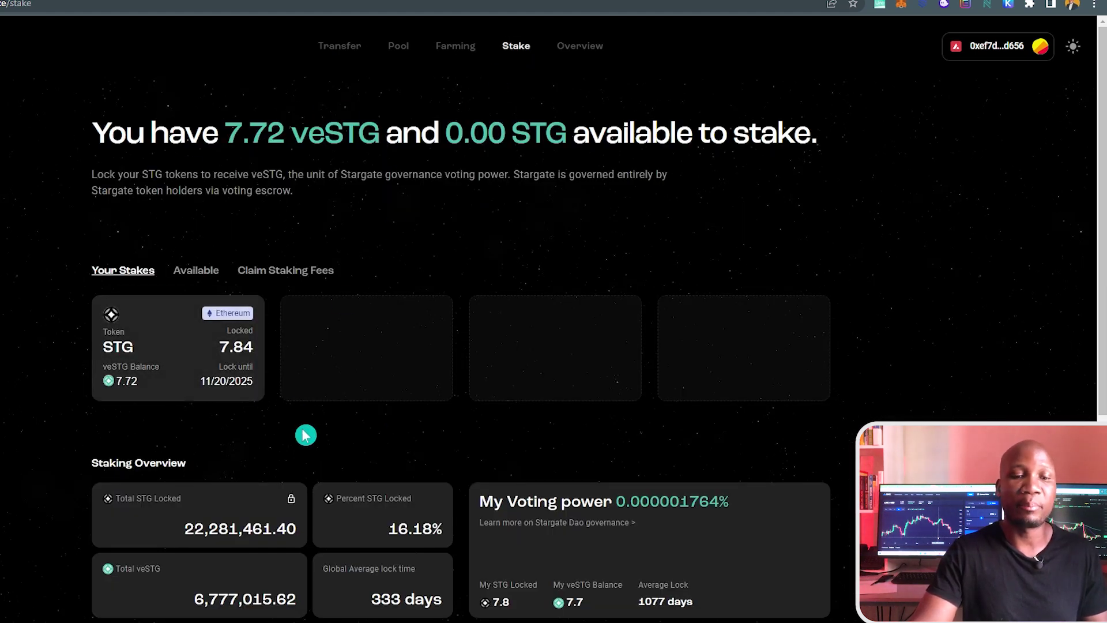
scroll(409, 419, "down", 7)
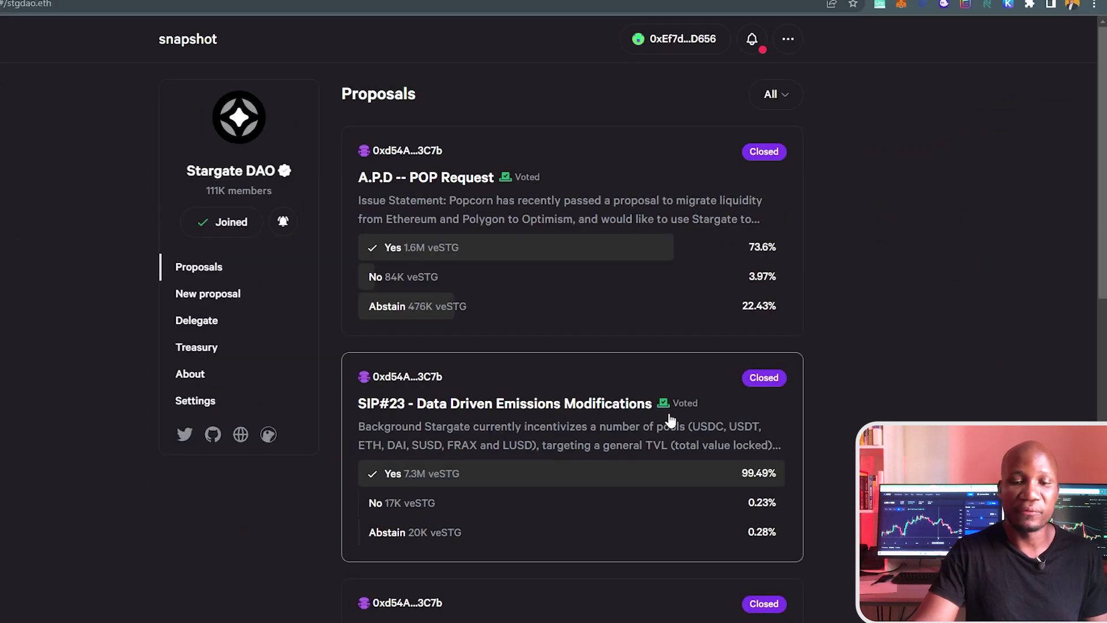
Scroll the Stargate DAO proposals list and open the SIP#23 proposal
scroll(669, 420, "down", 5)
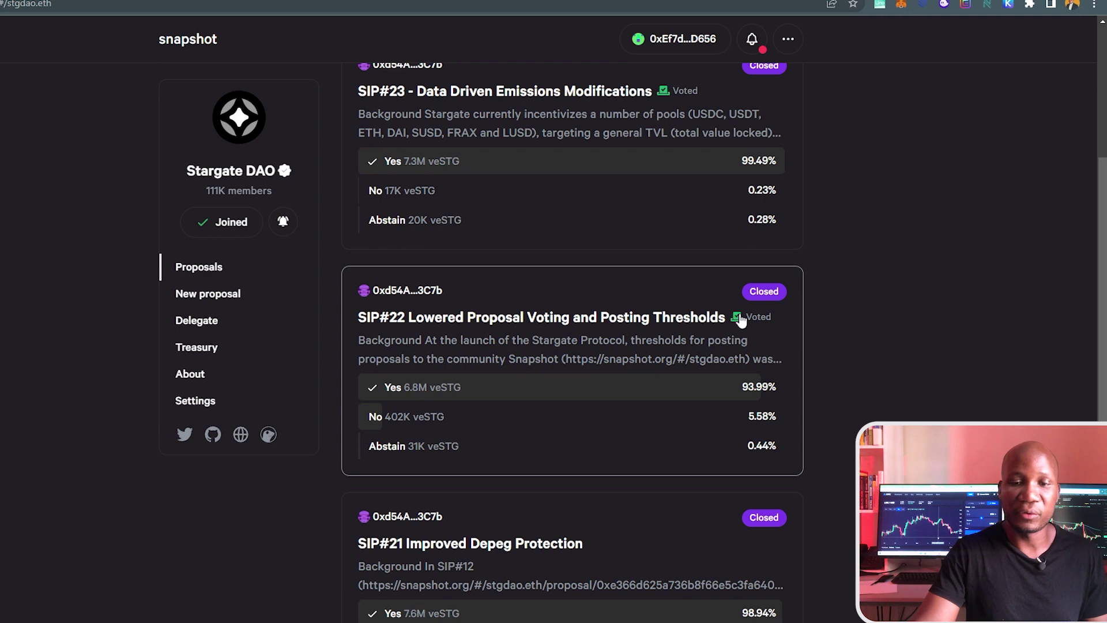
scroll(736, 330, "up", 5)
left_click(678, 354)
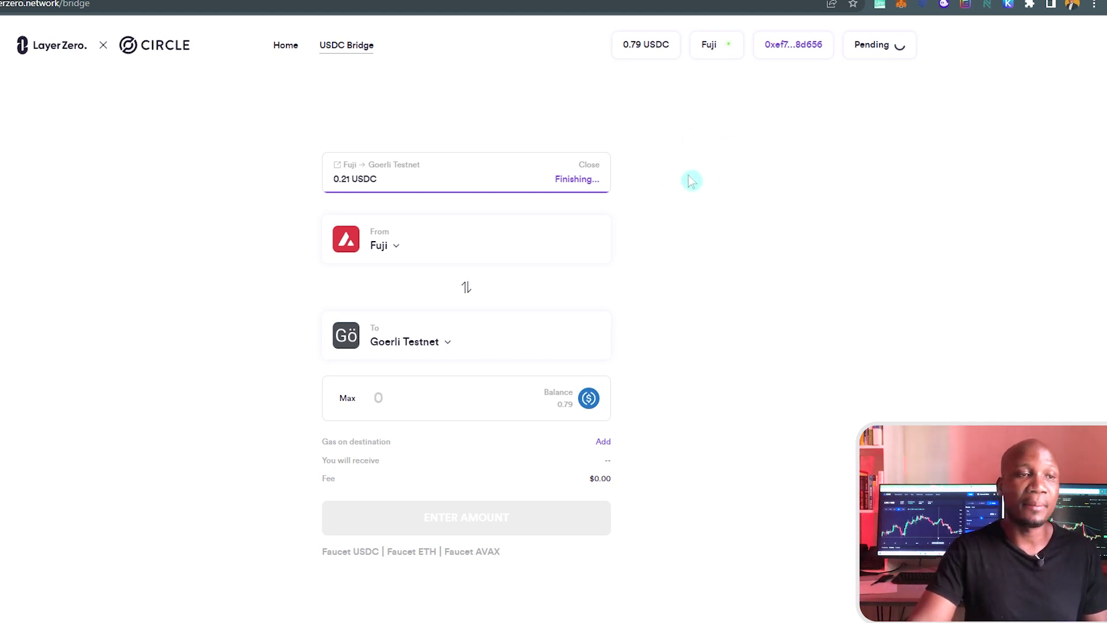
Check the pending 0.21 USDC Fuji-to-Goerli transfer and focus the amount field
left_click(376, 398)
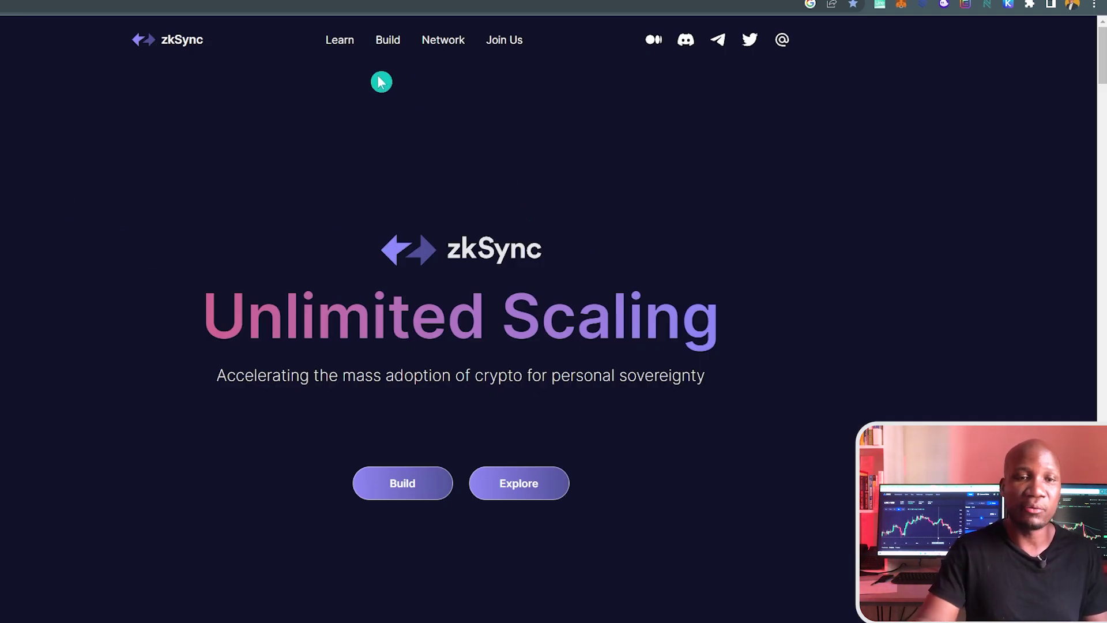
Open the zkSync Bridge from Network > Interchain, set to deposit ETH from Ethereum Goerli
mouse_move(438, 41)
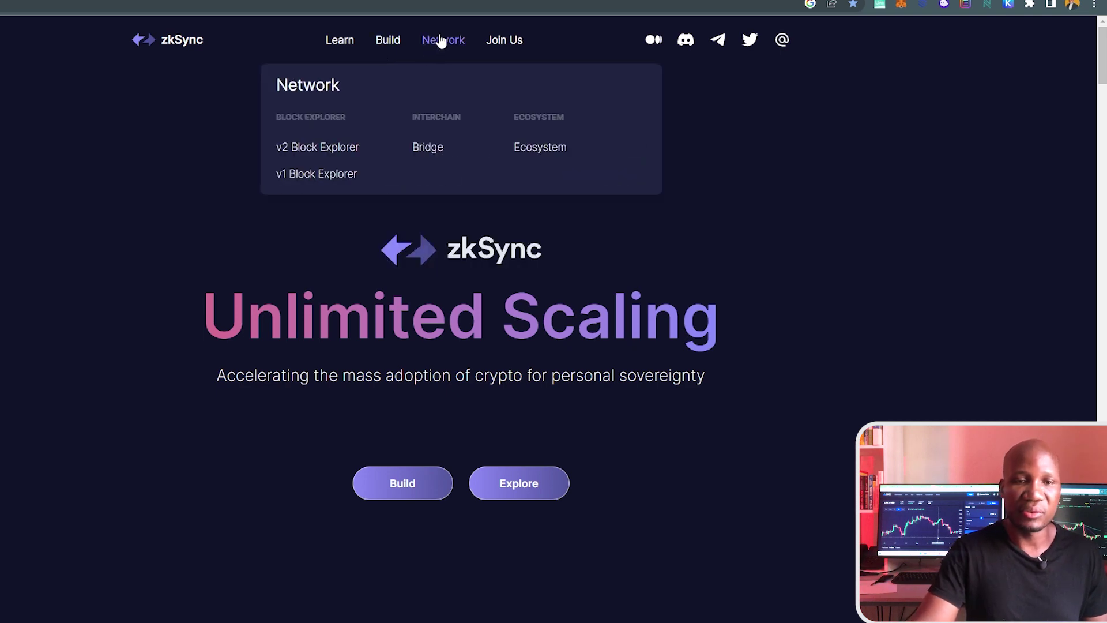
left_click(432, 160)
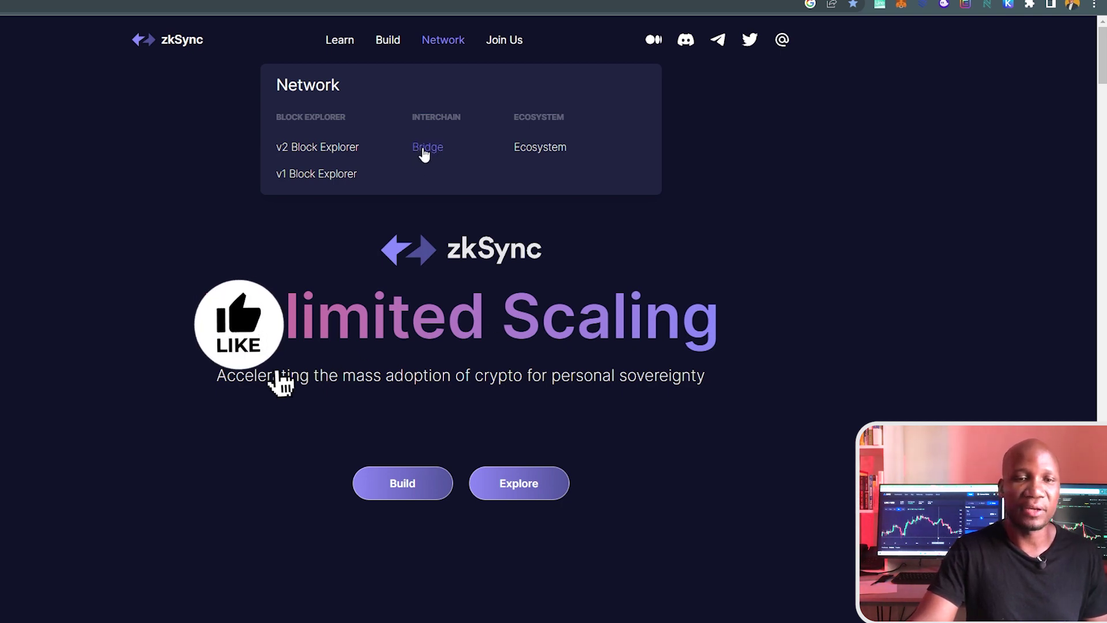
left_click(423, 153)
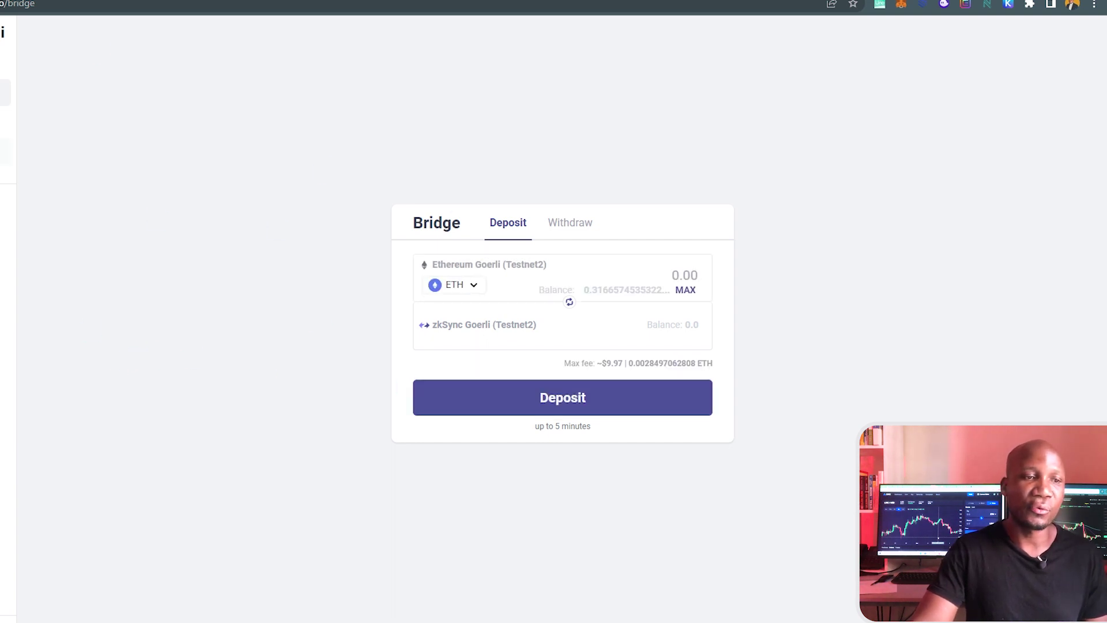
Open the zkSync Portal Faucet page and request test funds
left_click(21, 253)
left_click(498, 342)
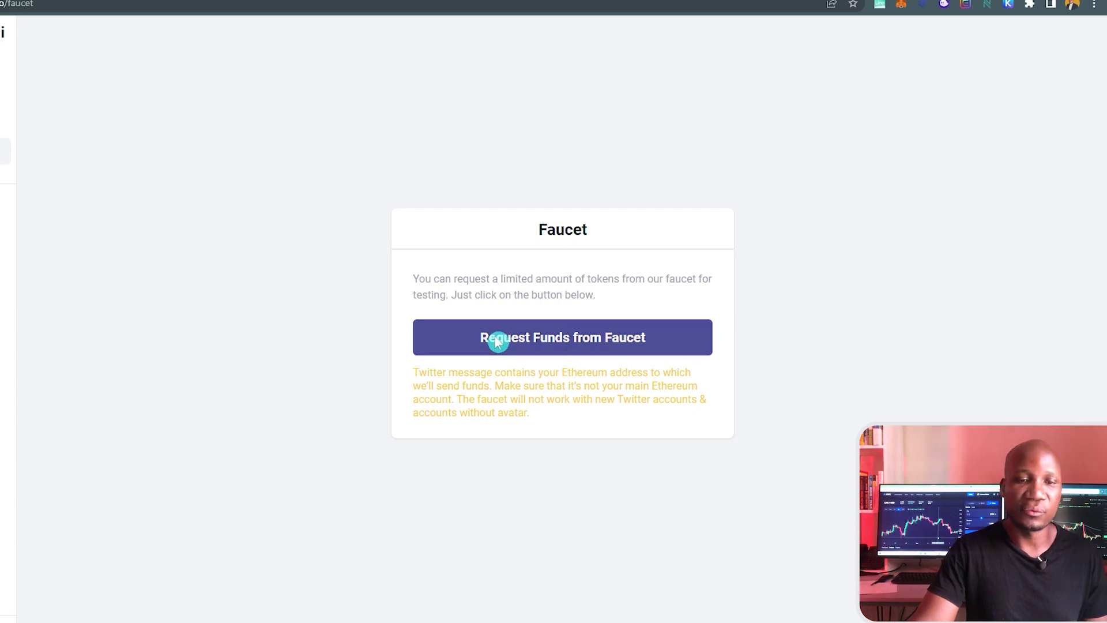